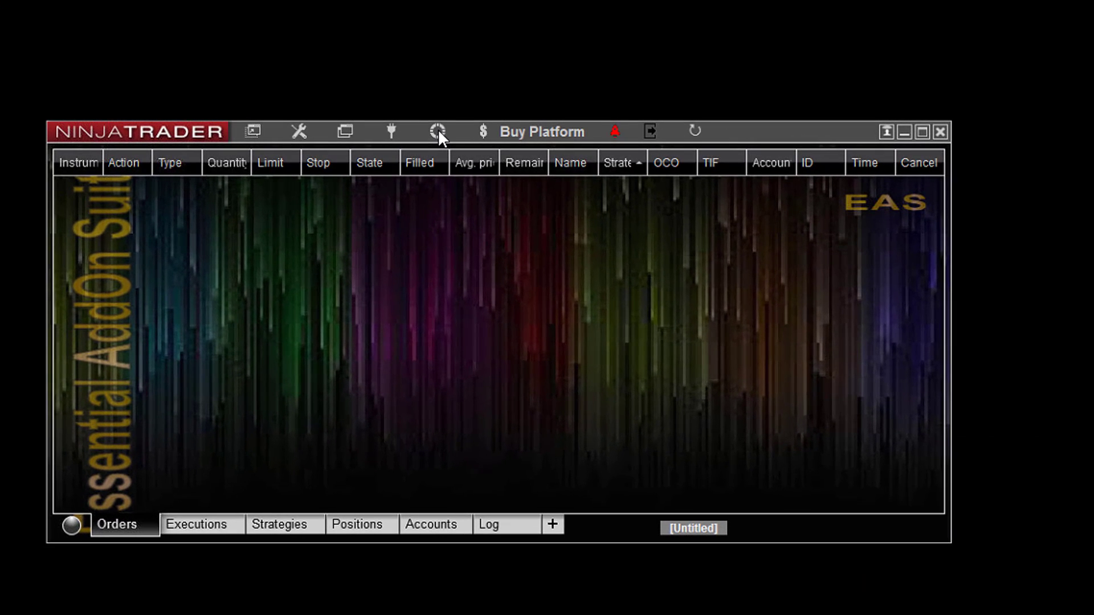
Step: Note version 8.0.22.2 in the About window and copy the License ID to the clipboard
left_click(438, 130)
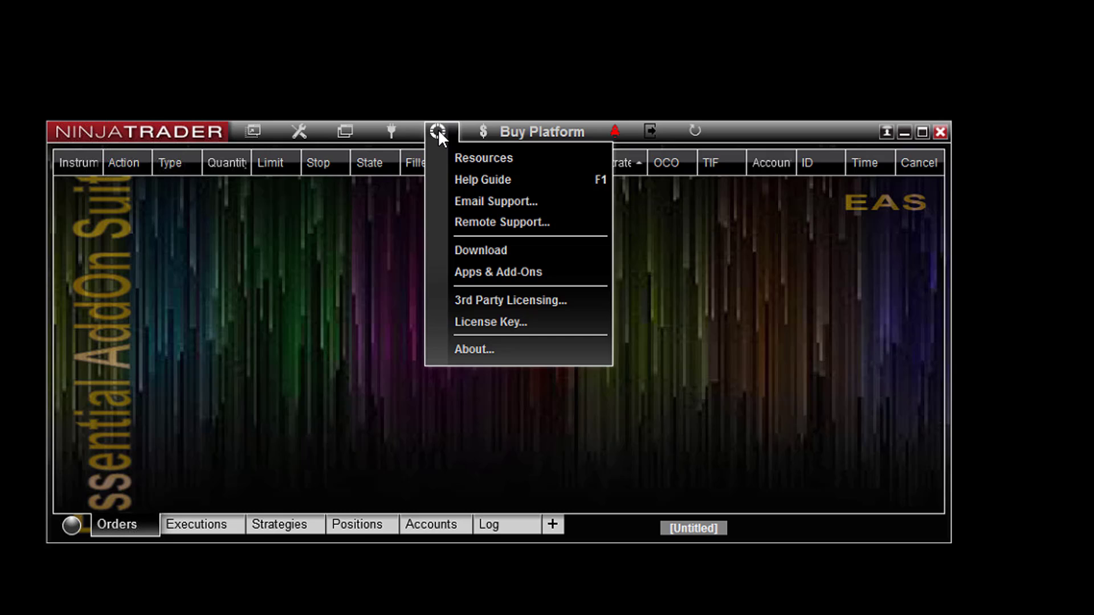
left_click(470, 350)
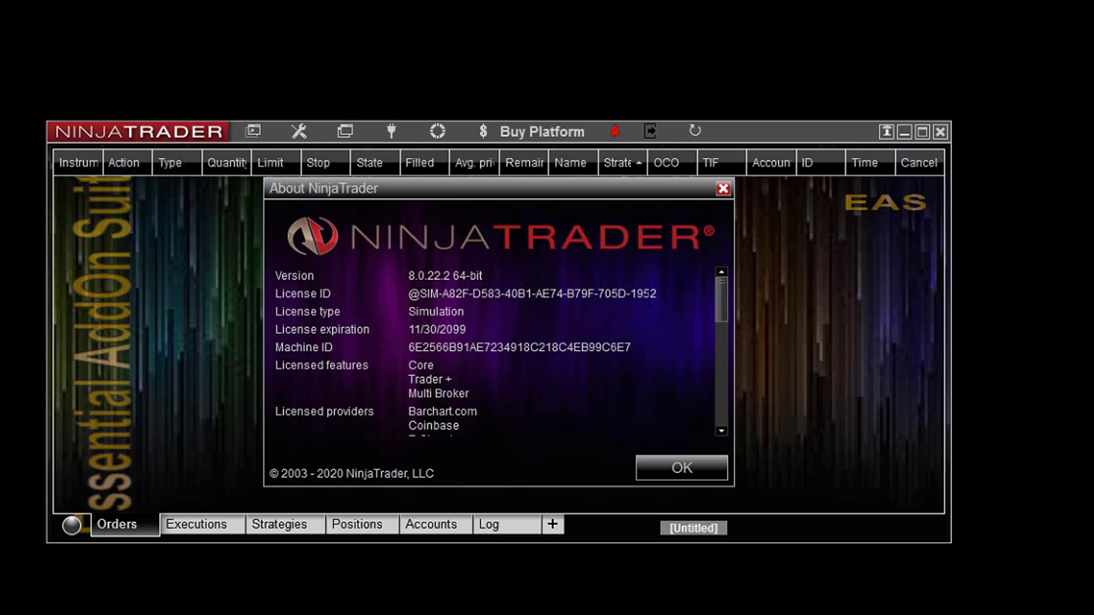
left_click_drag(650, 294, 424, 295)
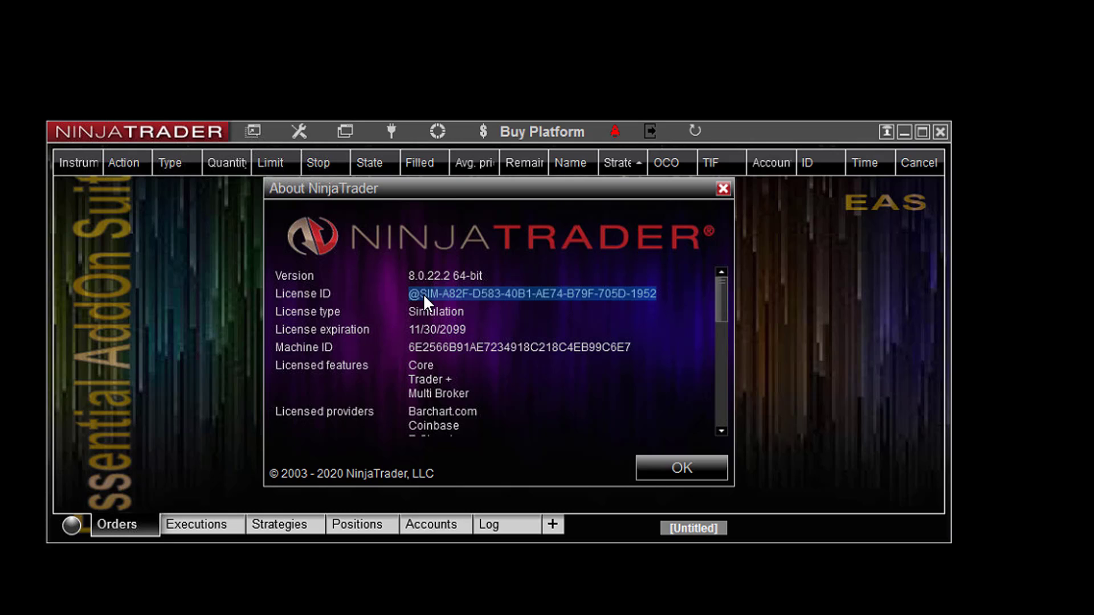
right_click(423, 294)
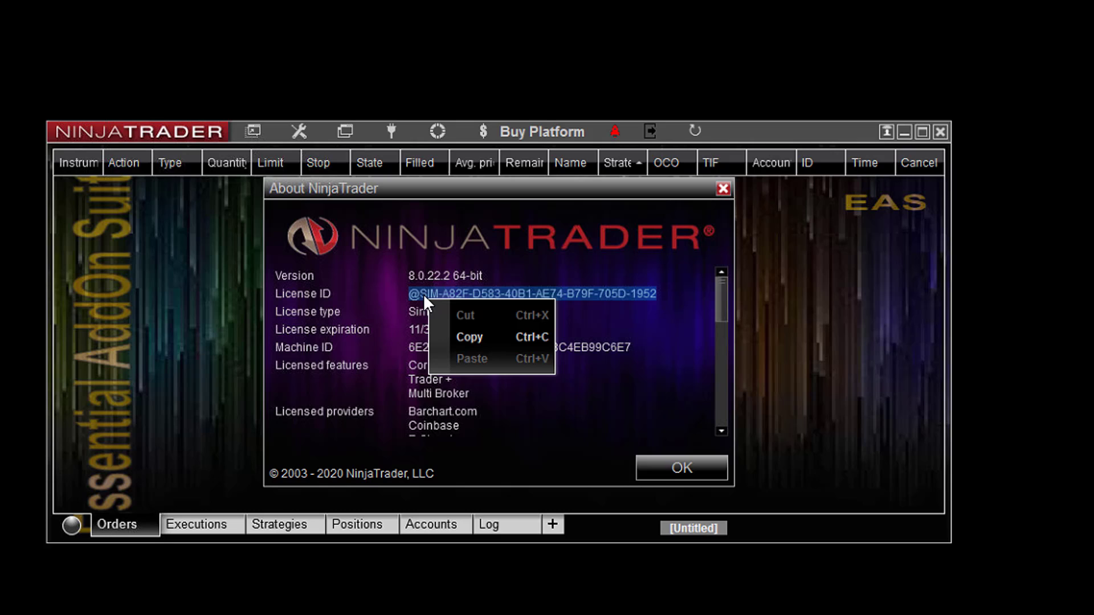
left_click(465, 339)
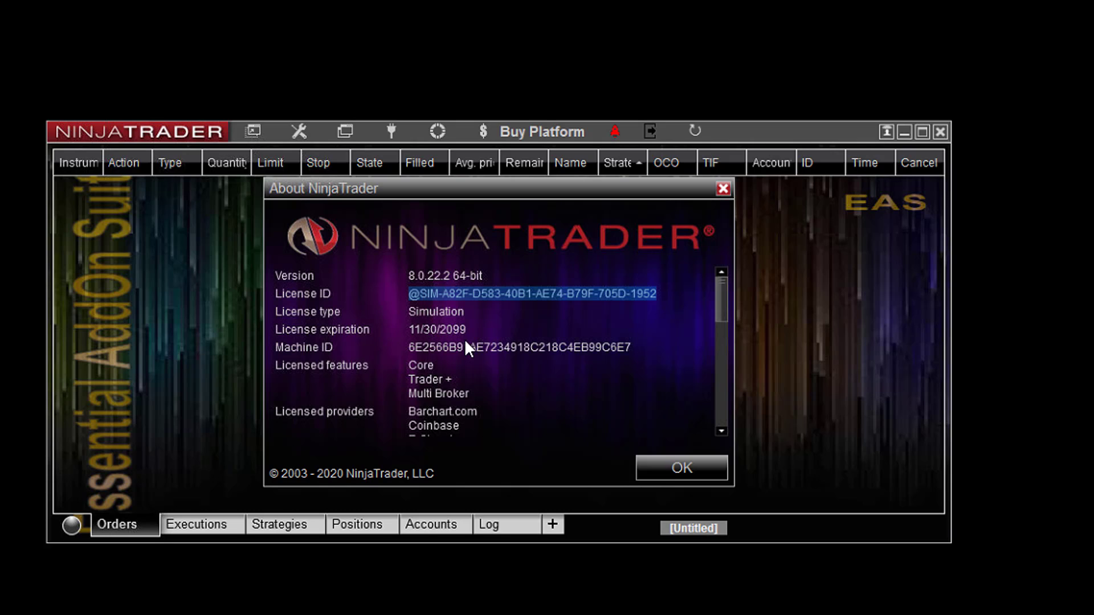
left_click(685, 473)
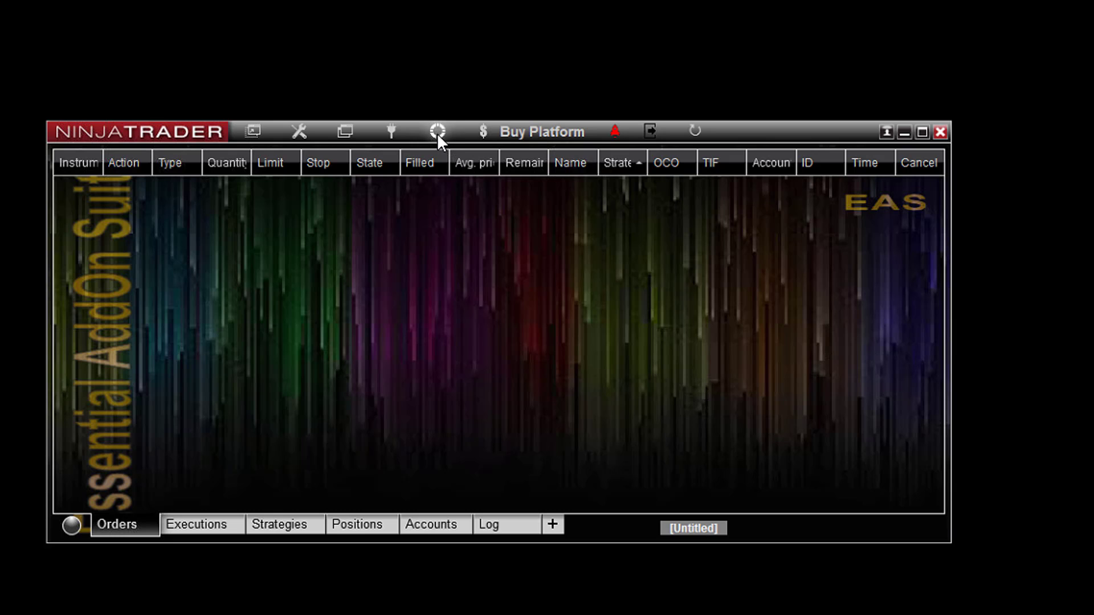
Step: Paste the copied license ID into the online download page's key field and submit it
left_click(437, 133)
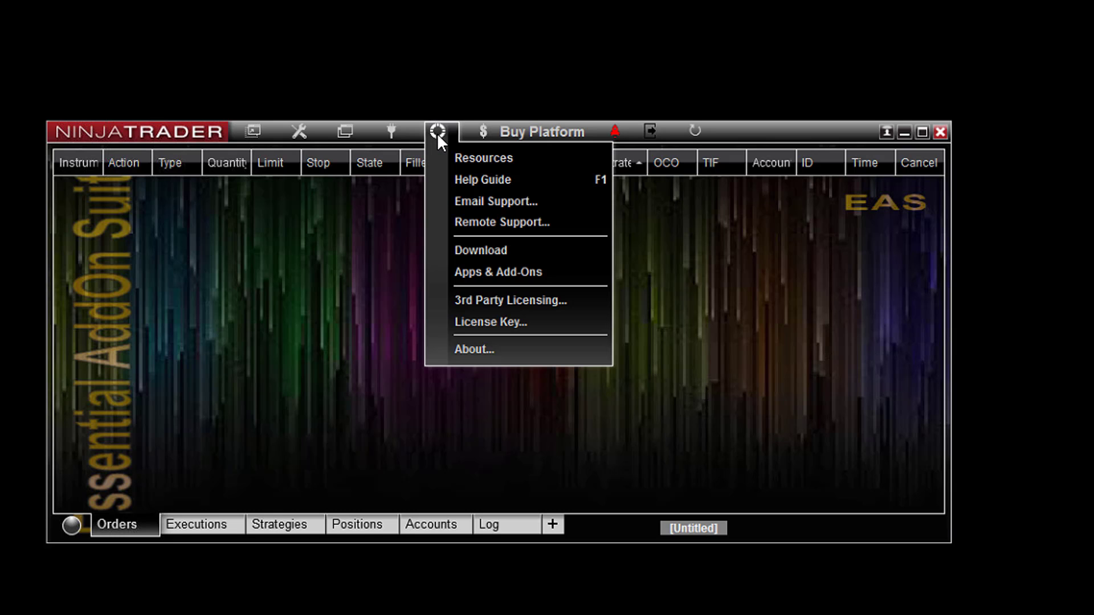
left_click(478, 255)
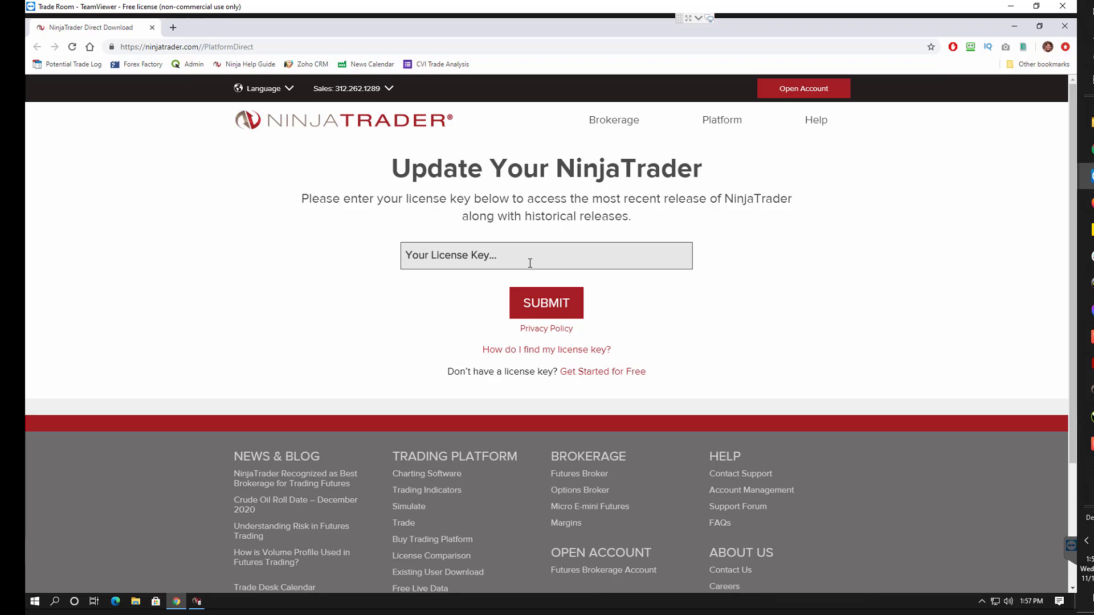
right_click(531, 264)
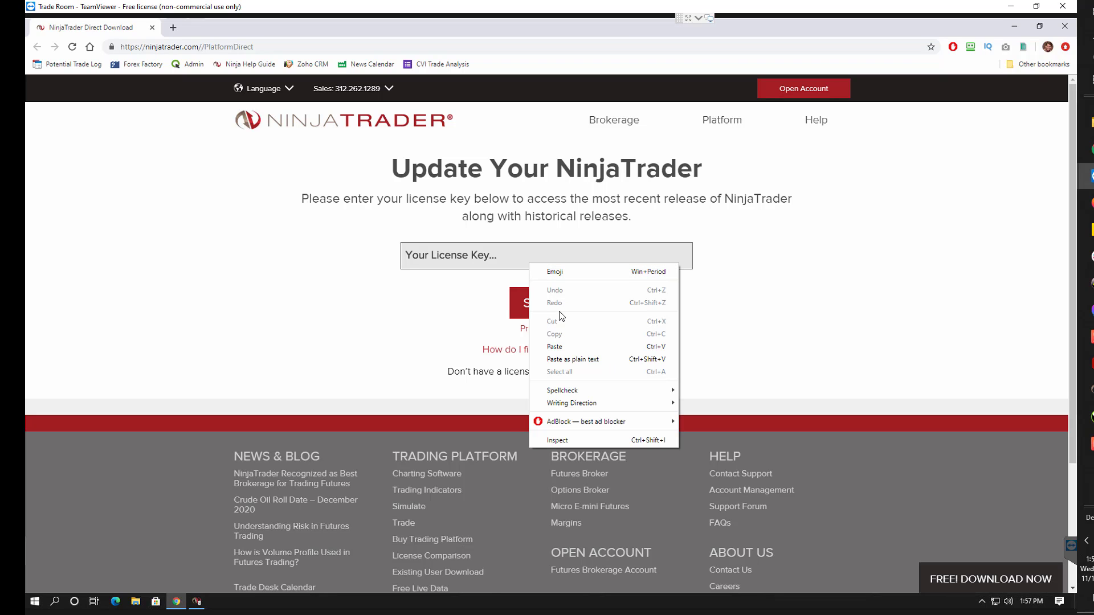
left_click(562, 348)
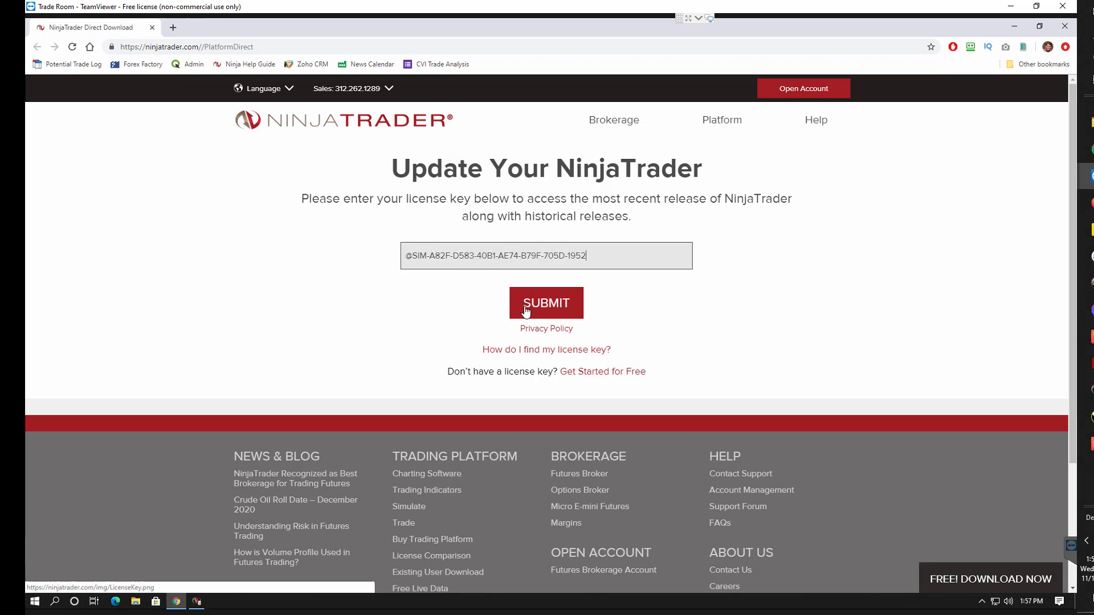
left_click(553, 302)
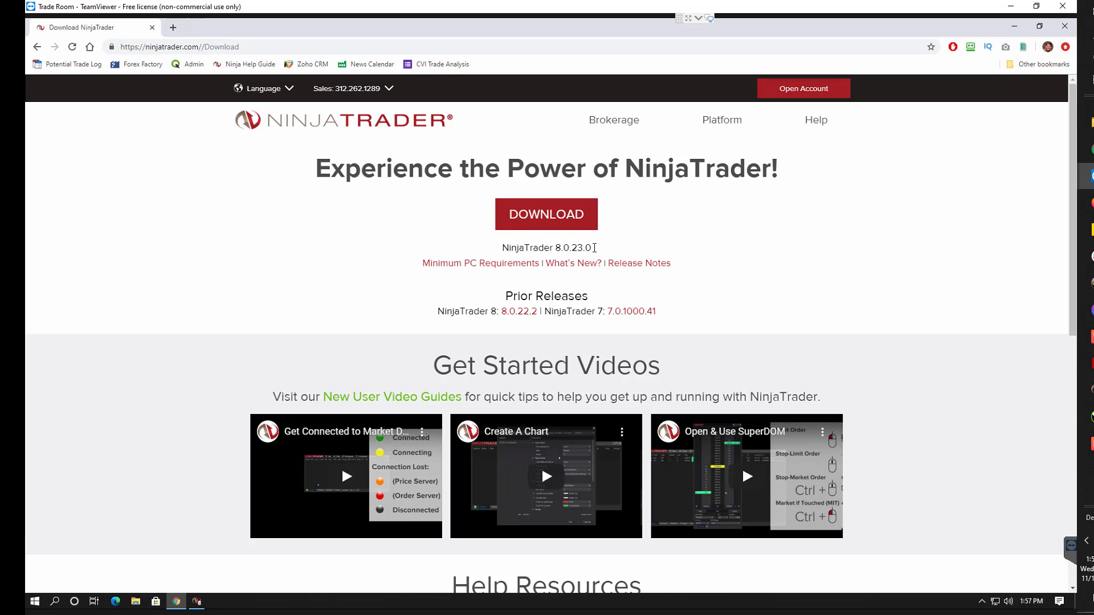
Step: Download the NinjaTrader 8.0.23.0 installer and save it to the Downloads folder
left_click(557, 222)
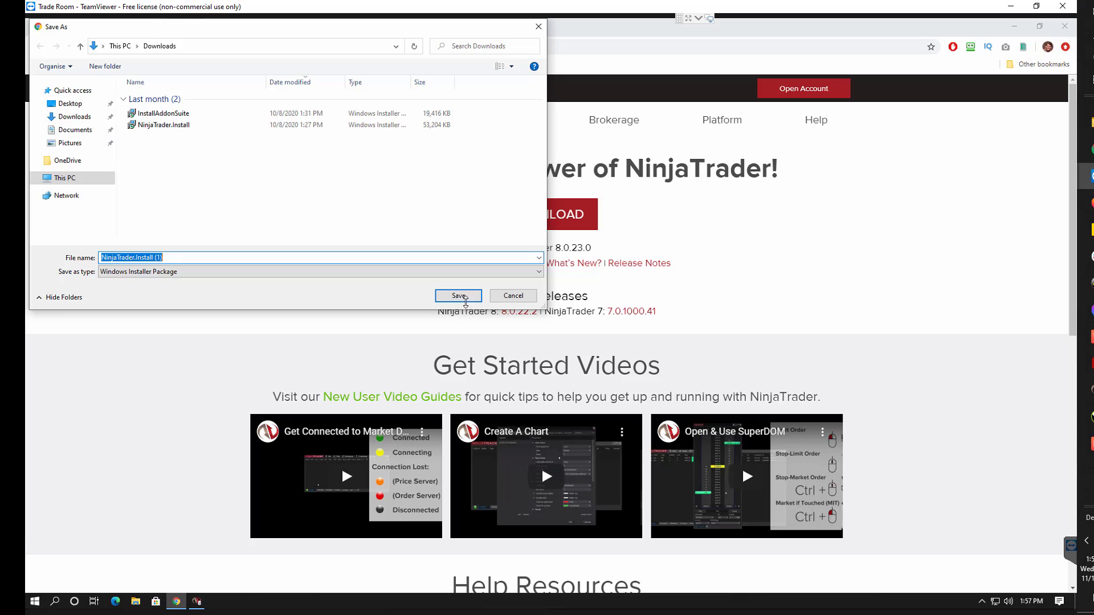
left_click(459, 296)
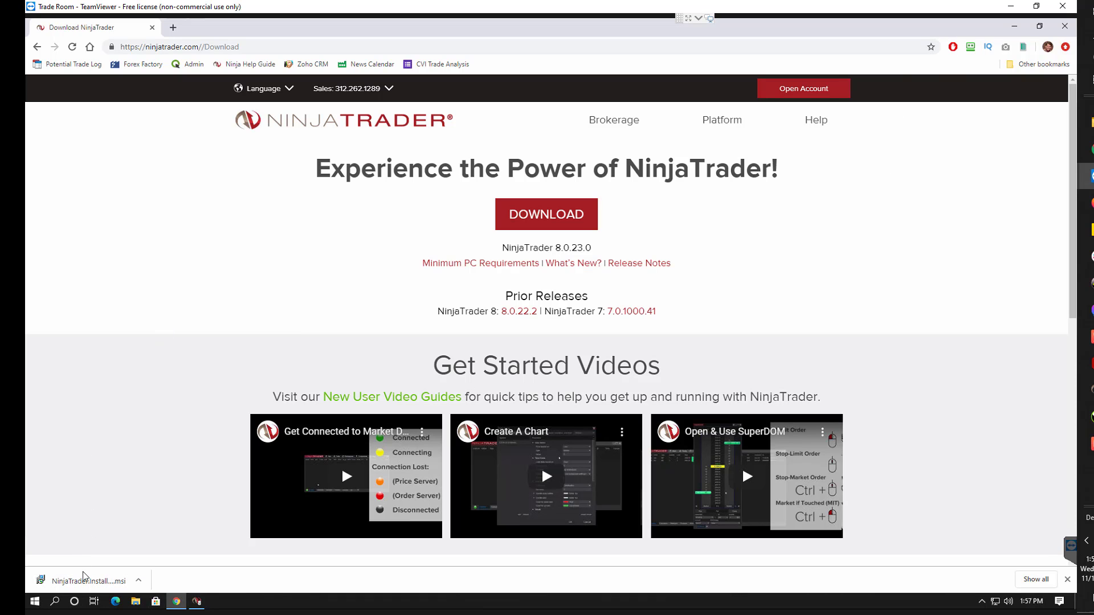
Step: Minimize the browser and shut down the running NinjaTrader platform
left_click(1013, 32)
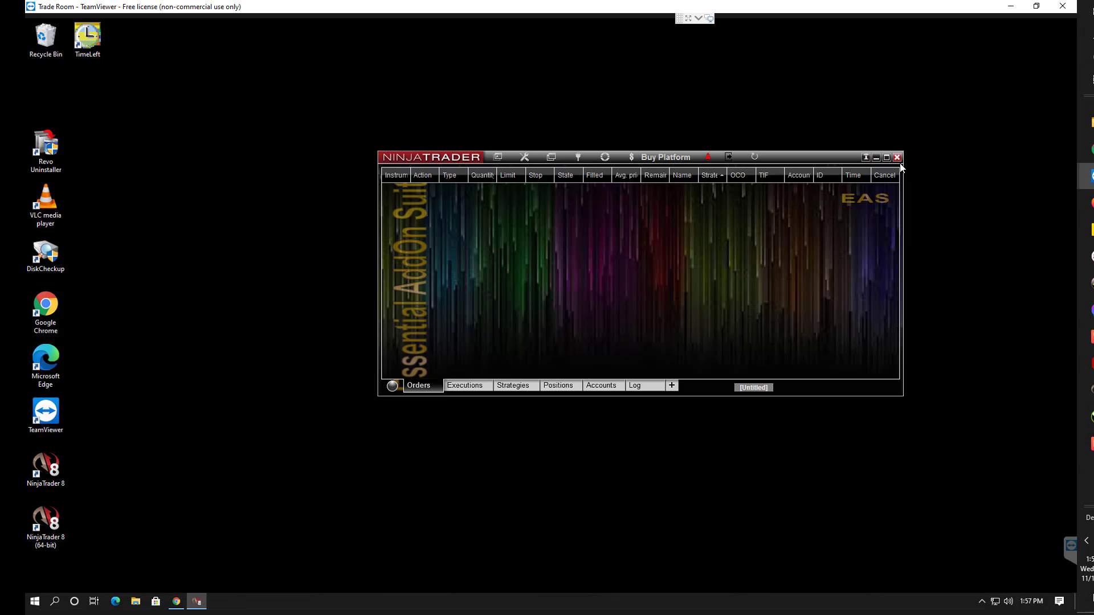
left_click(728, 159)
left_click(609, 292)
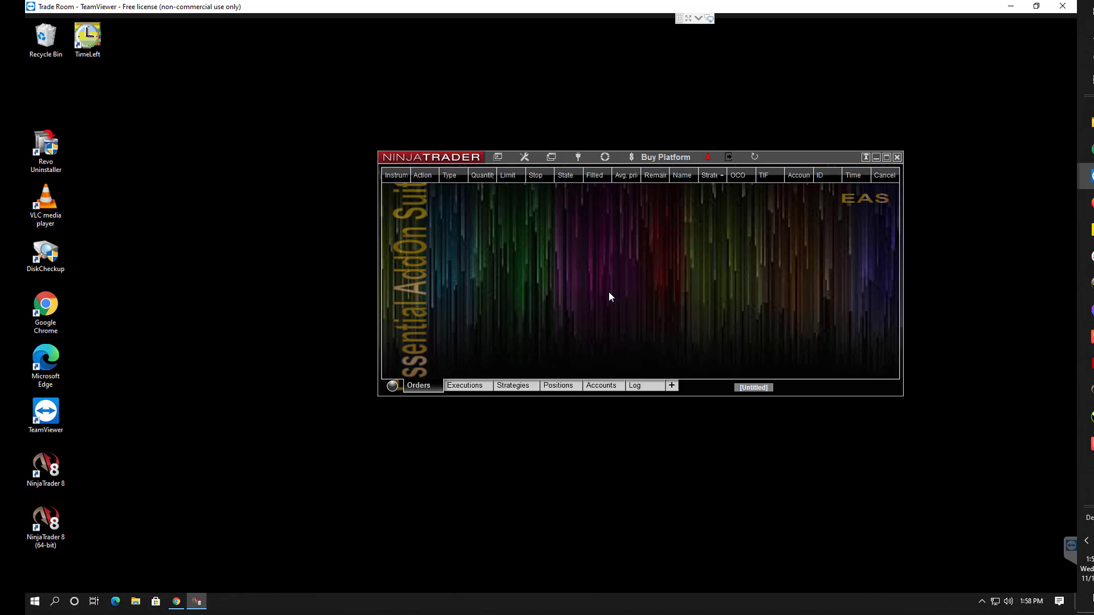
Step: Run the downloaded installer, accept the terms, and install into the default folder
left_click(177, 601)
left_click(75, 571)
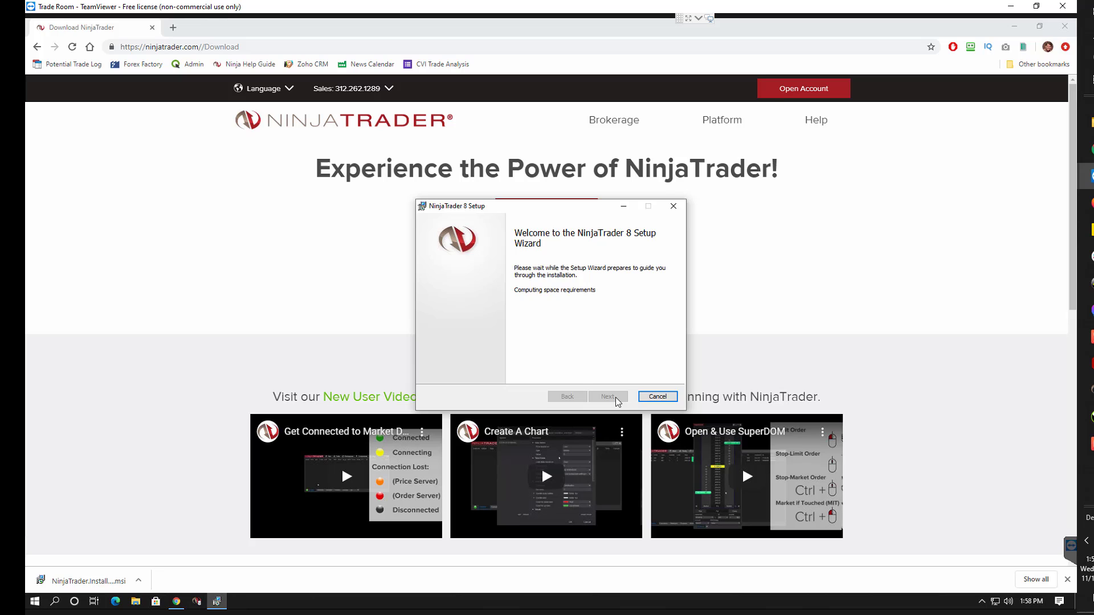
left_click(608, 398)
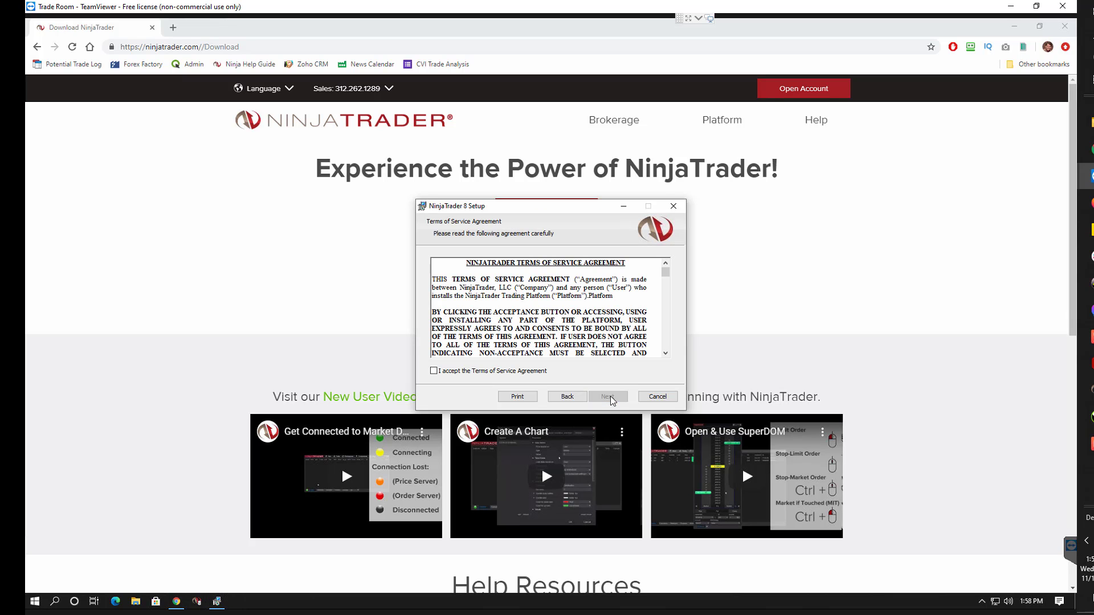
left_click(433, 372)
left_click(608, 398)
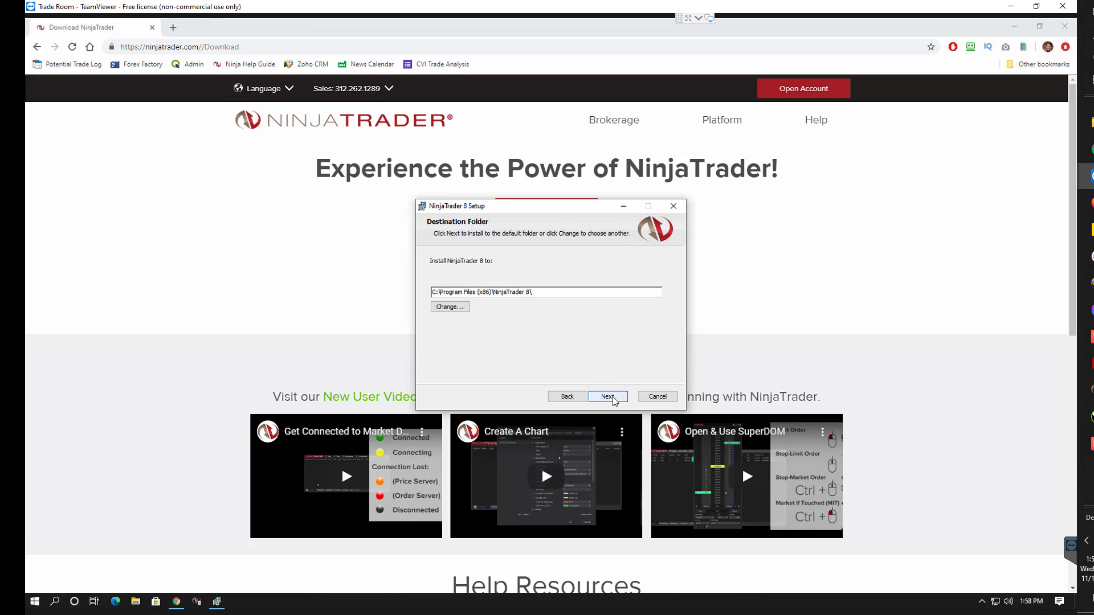
left_click(609, 398)
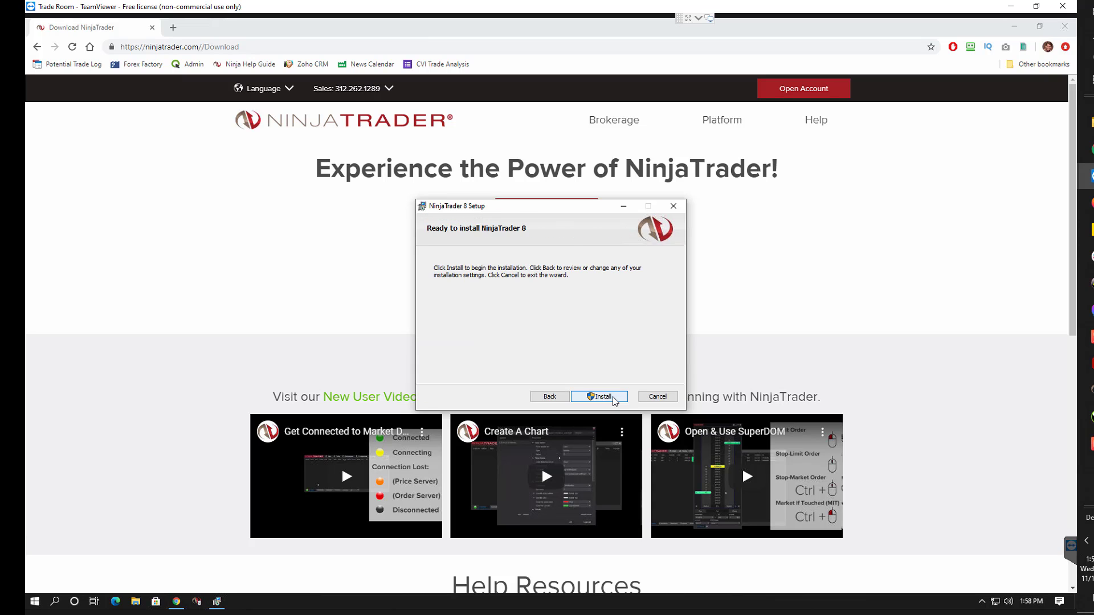
left_click(613, 398)
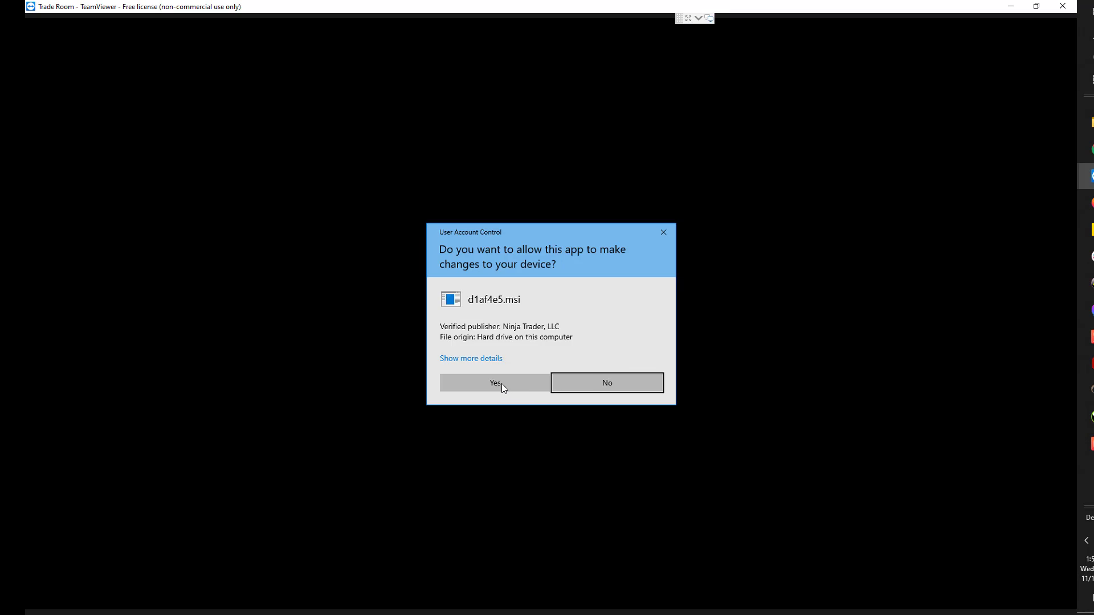
left_click(502, 384)
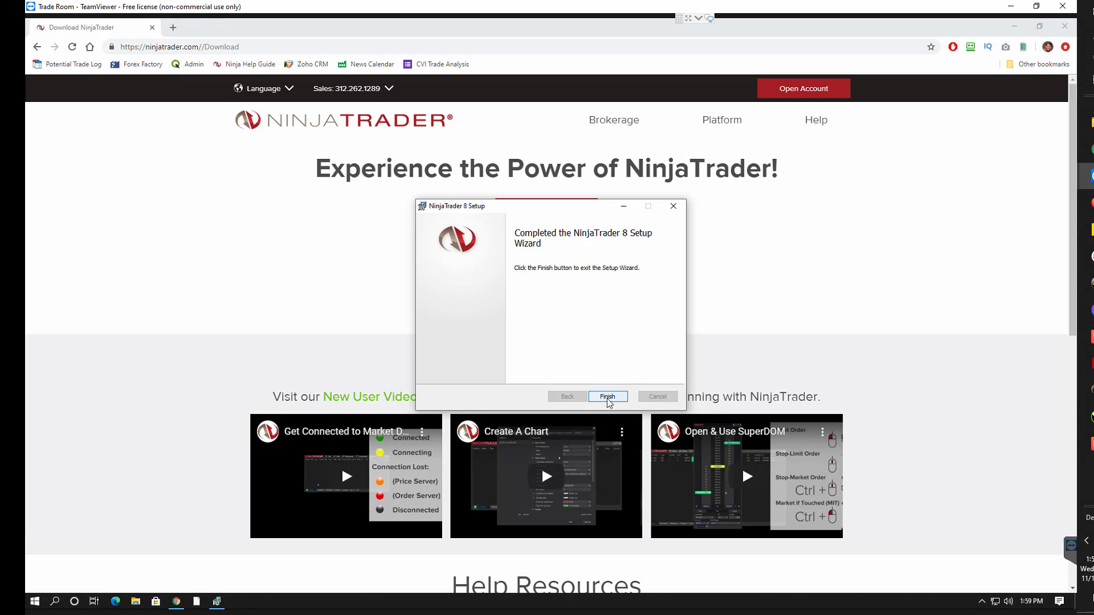
left_click(608, 398)
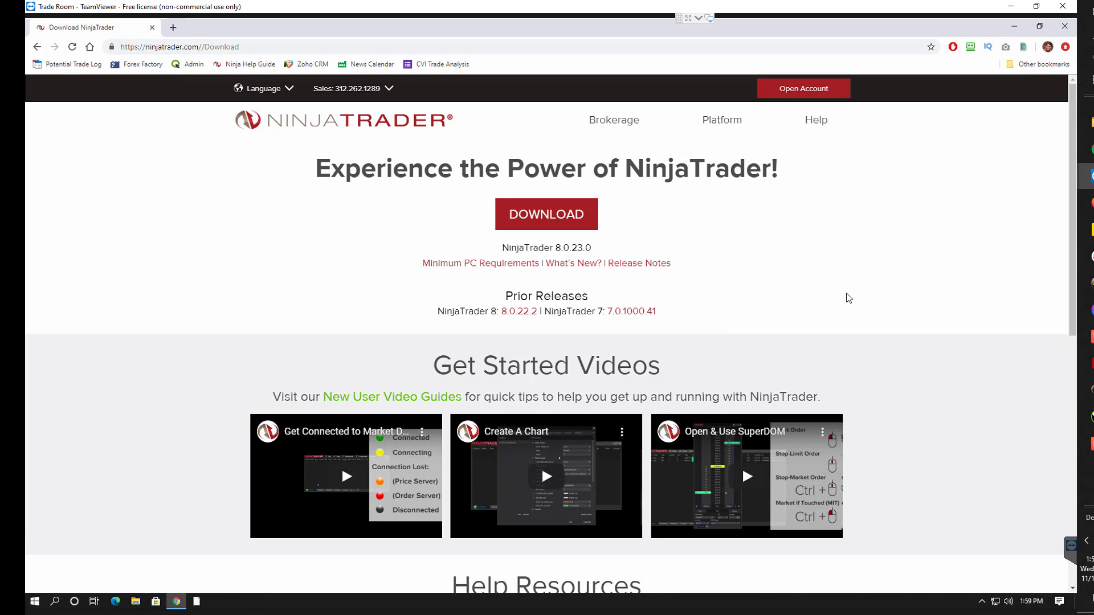
Step: Launch NinjaTrader 8 (64-bit) from its desktop shortcut
left_click(1012, 30)
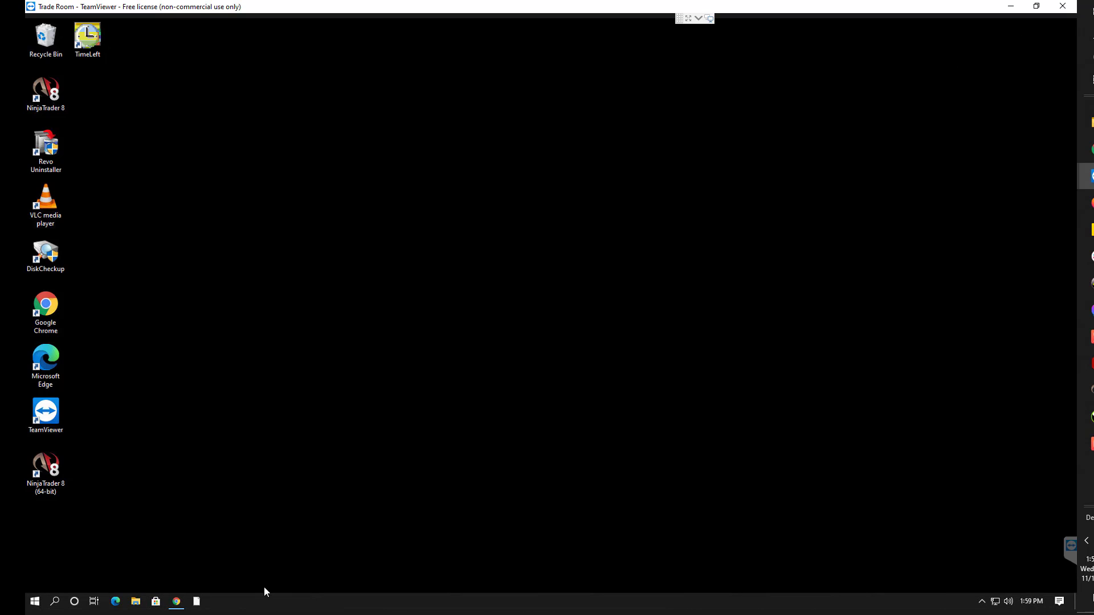
left_click(60, 485)
right_click(60, 485)
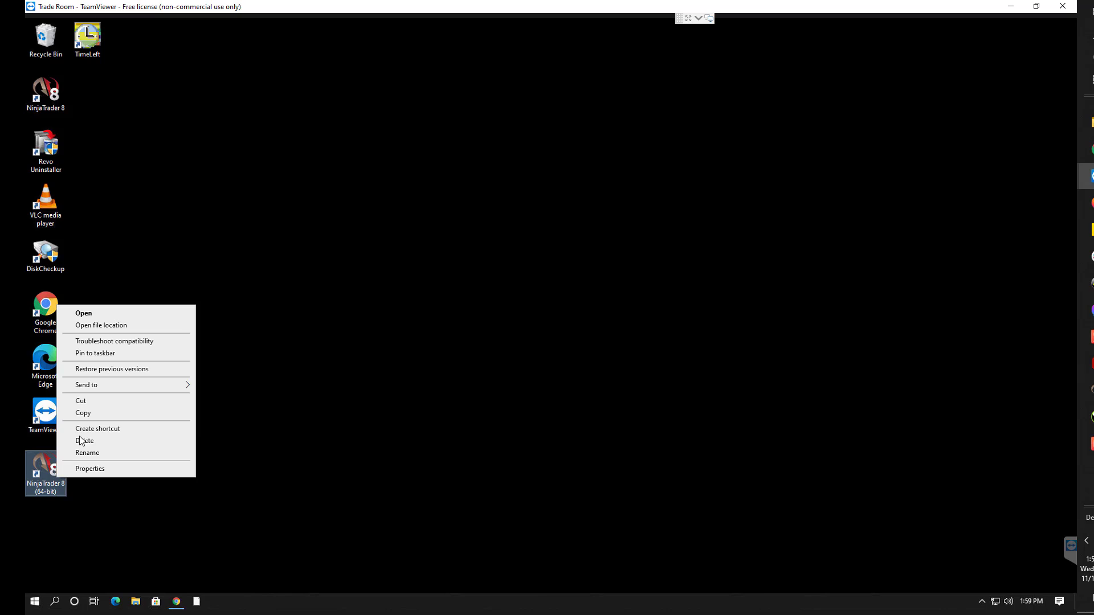
left_click(99, 314)
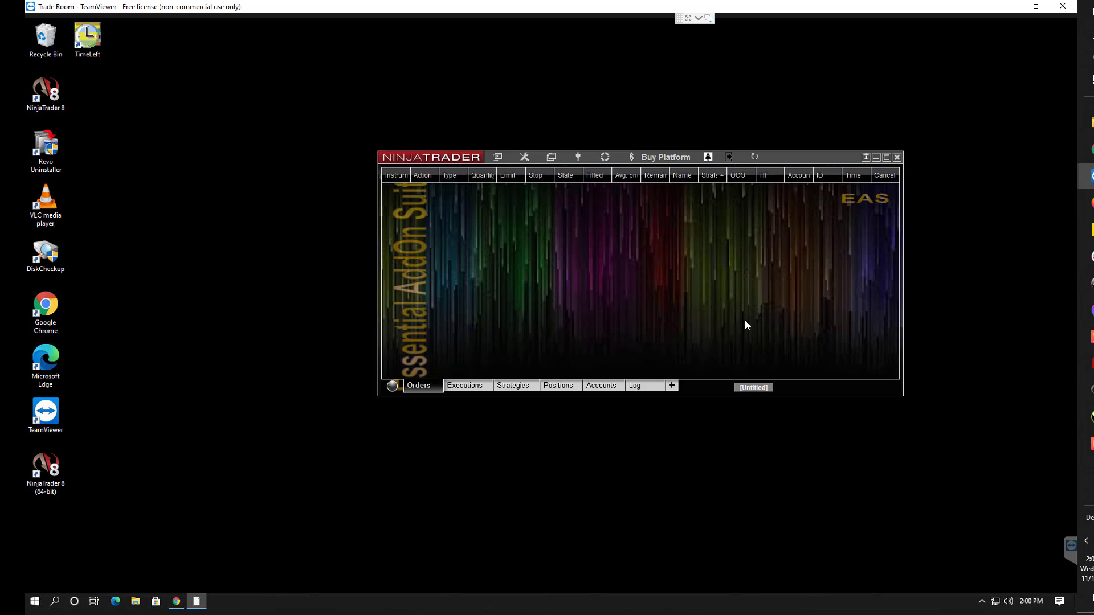
Step: Confirm version 8.0.23.0 in the About window, then show the data connections list
left_click(606, 158)
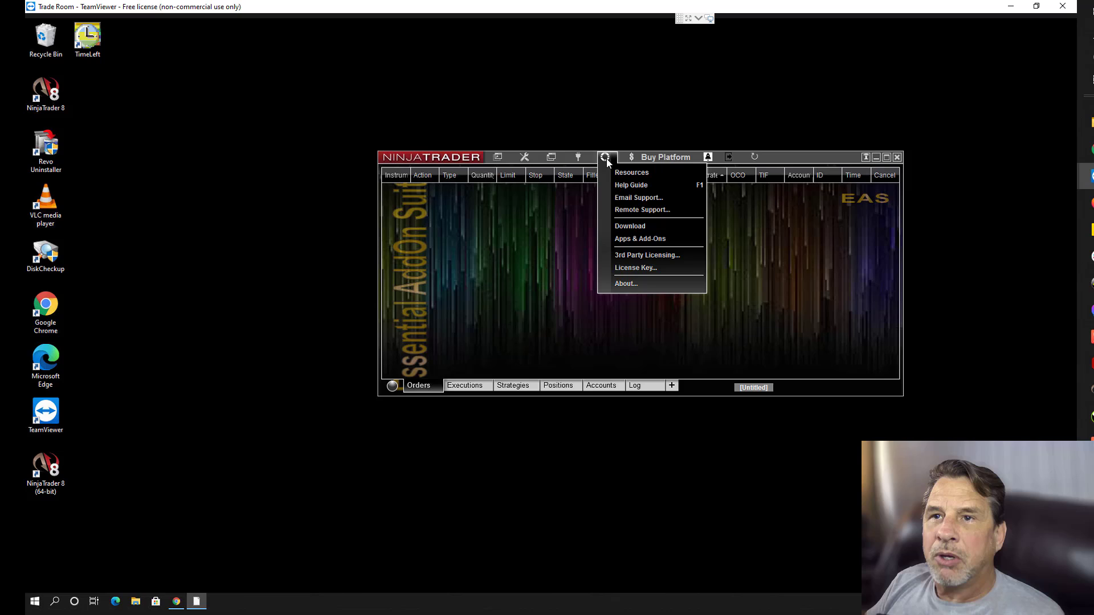
left_click(627, 284)
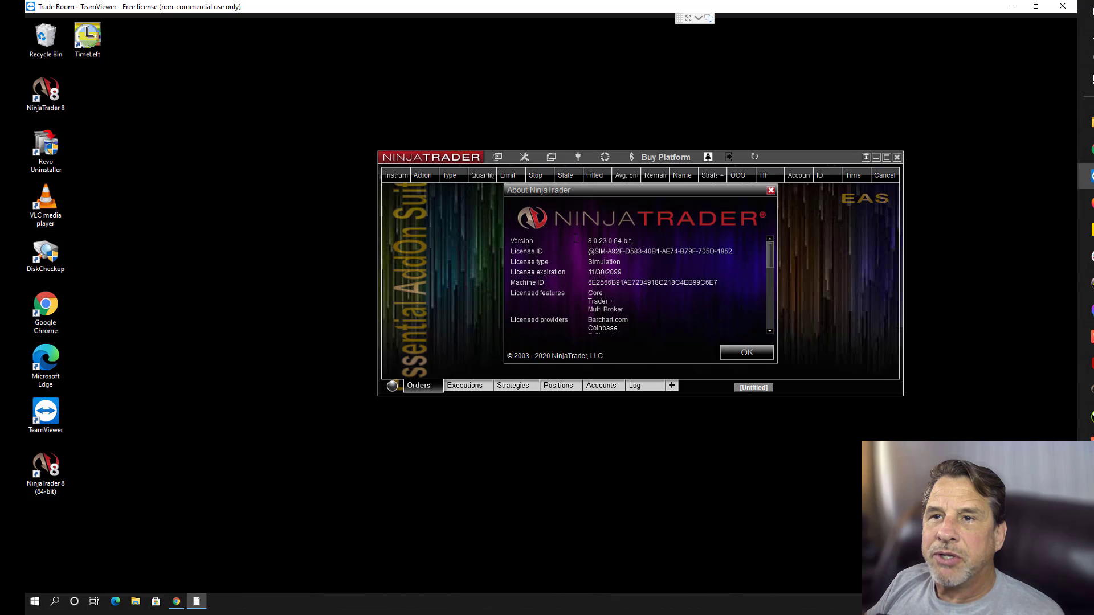
left_click(616, 241)
left_click(745, 356)
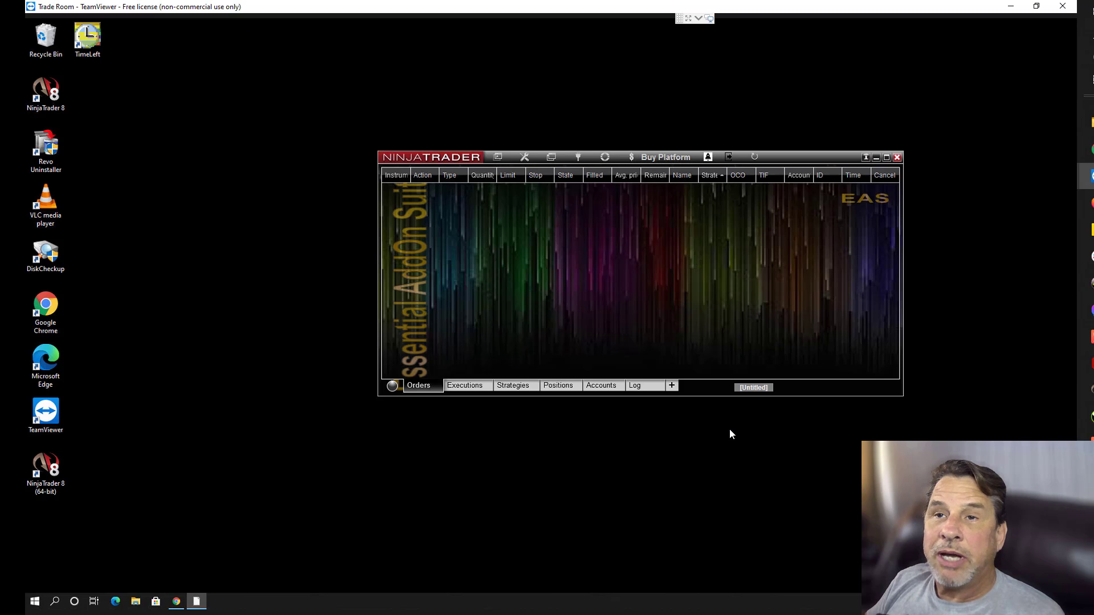
left_click(576, 157)
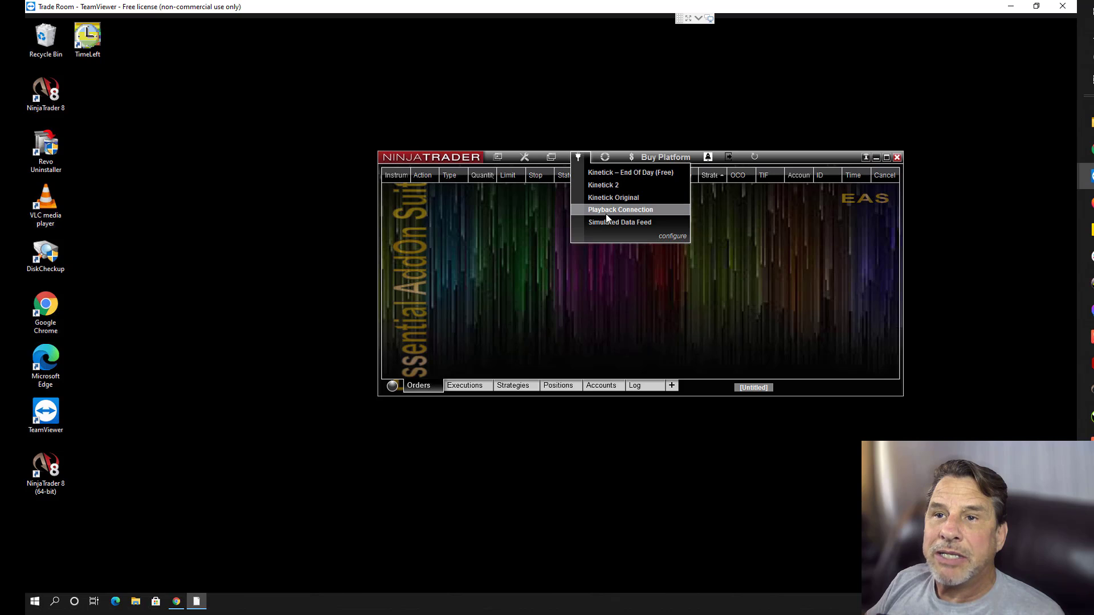